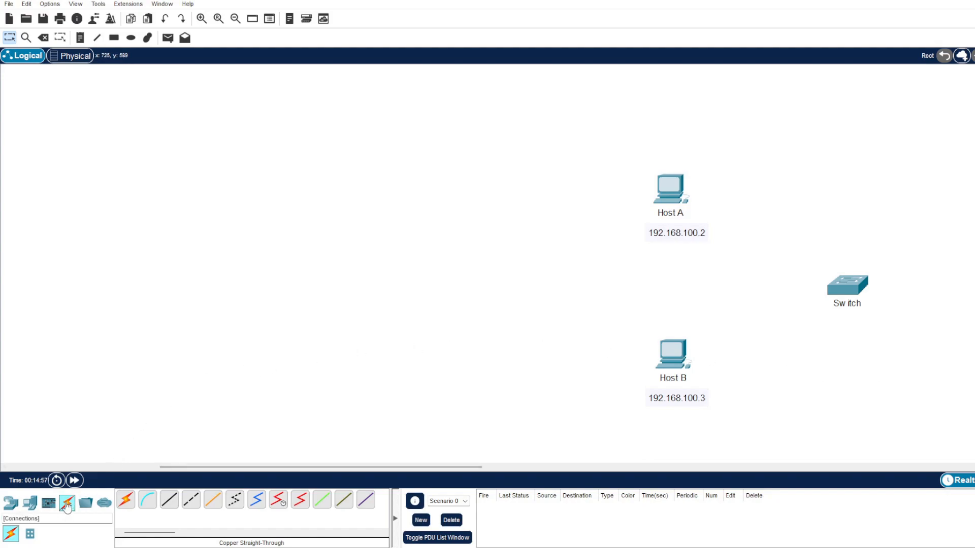
Connect Host A's FastEthernet0 port to the switch's FastEthernet0/1 port with a copper straight-through cable
left_click(169, 501)
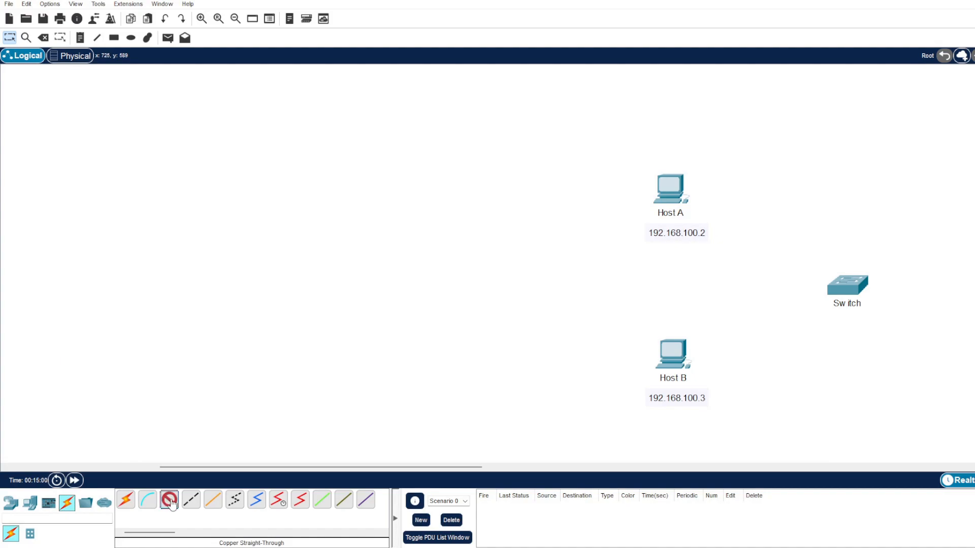
left_click(678, 190)
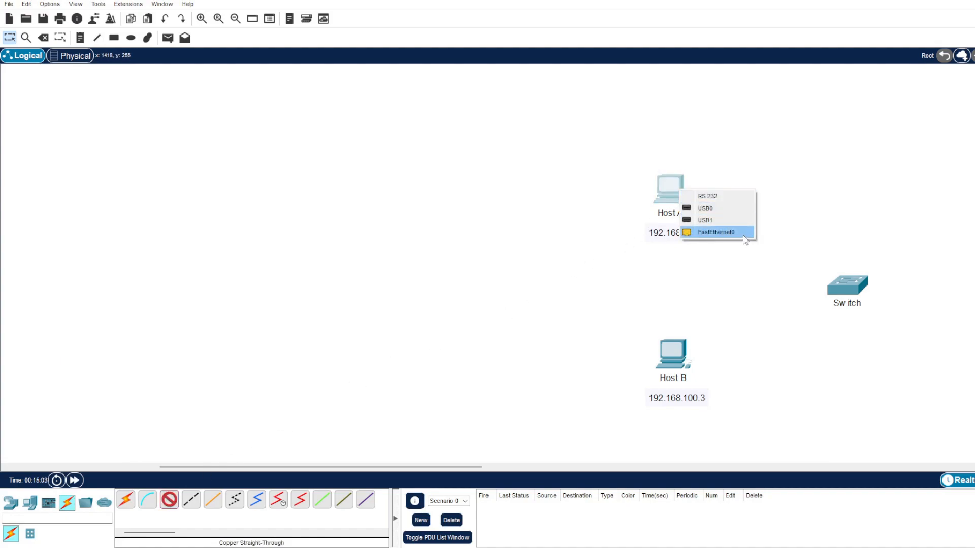
left_click(743, 234)
left_click(847, 286)
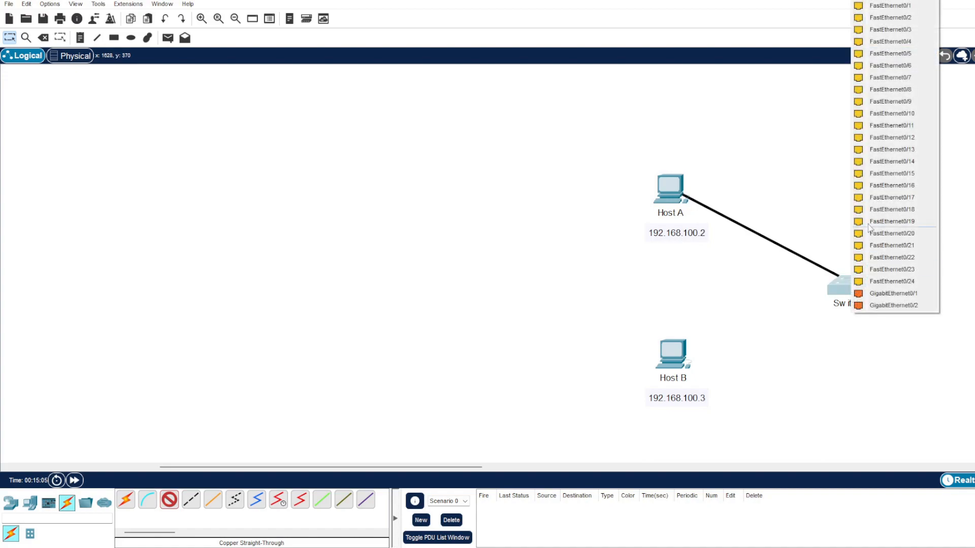
left_click(886, 5)
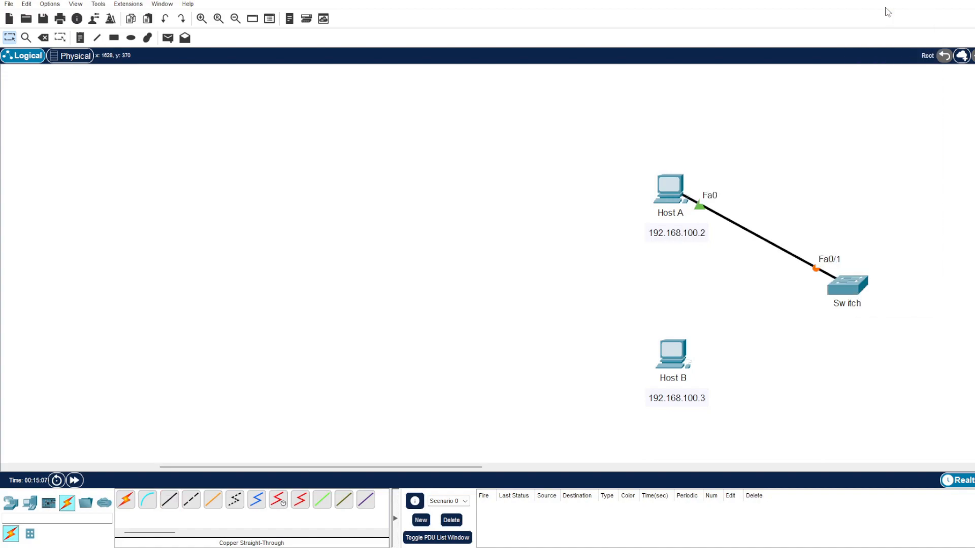
Connect Host B's FastEthernet0 port to the switch's FastEthernet0/2 port with a copper straight-through cable
left_click(169, 498)
left_click(676, 357)
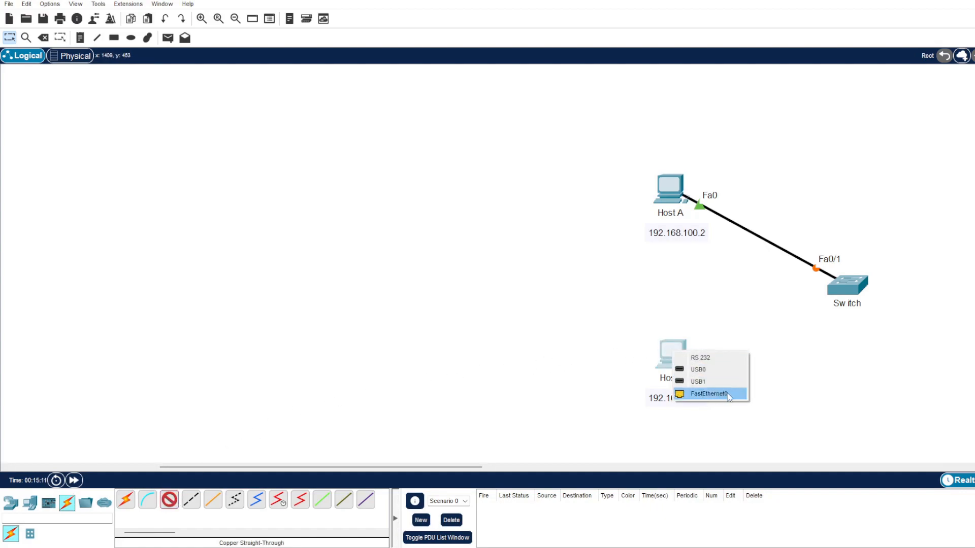
left_click(709, 394)
left_click(849, 284)
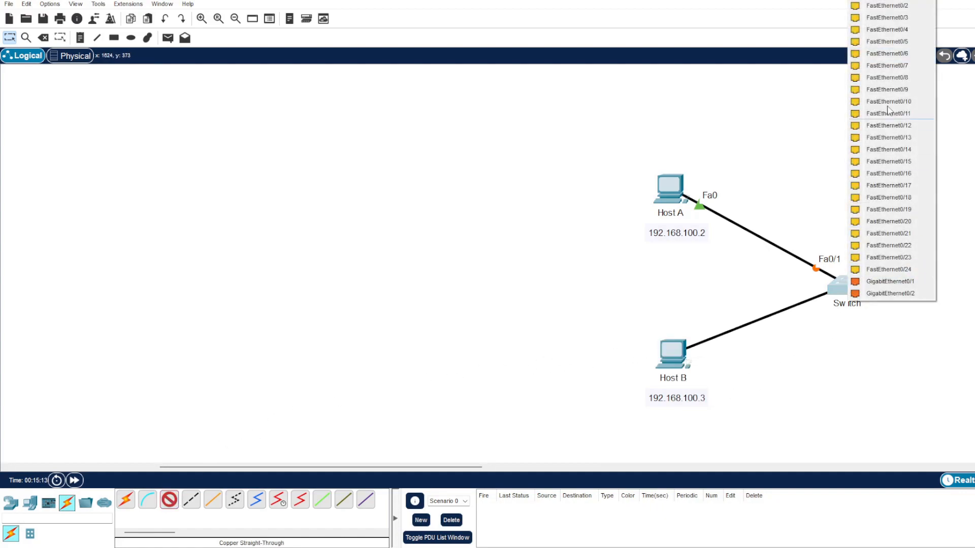
left_click(889, 6)
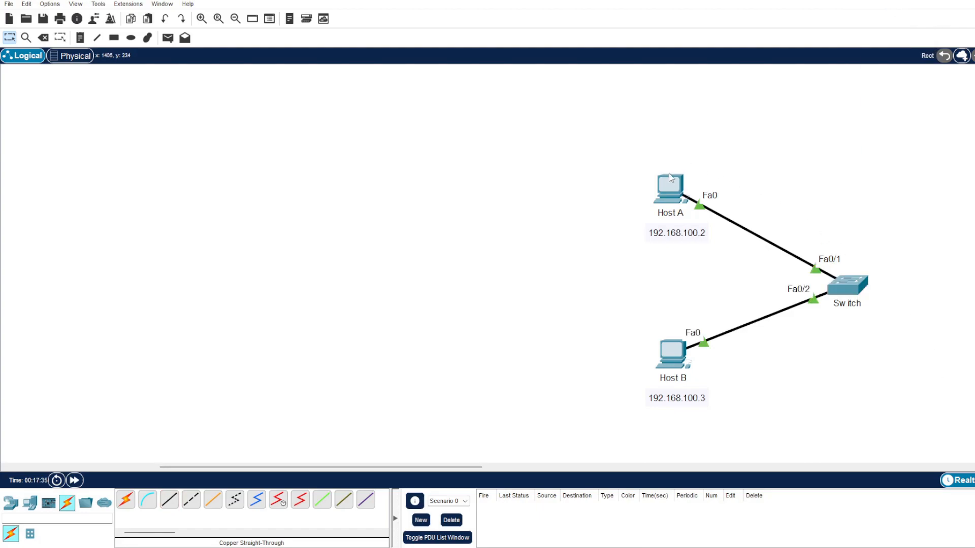
Set Host A's static IPv4 address to 192.168.100.2 with subnet mask 255.255.255.0
left_click(670, 189)
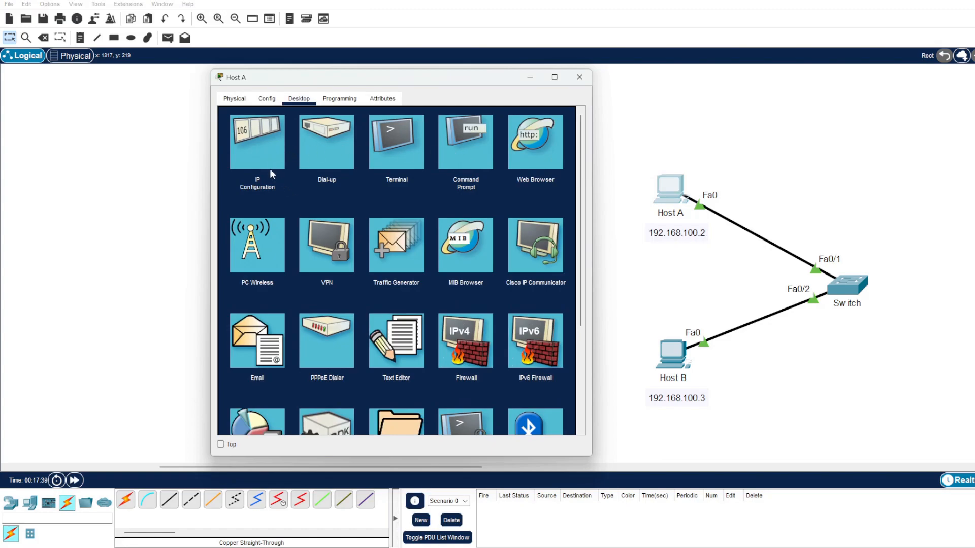
left_click(258, 159)
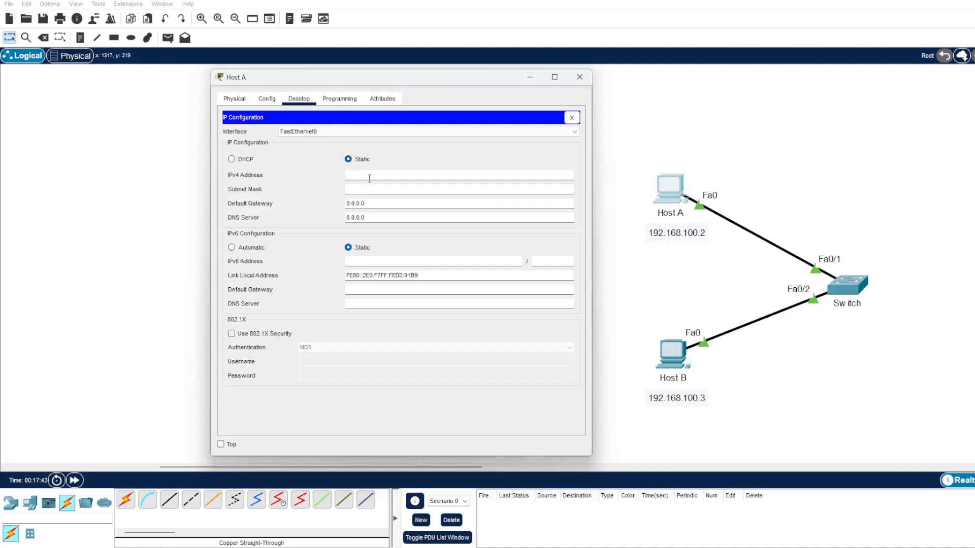
type("192.168.100.2")
key("Tab")
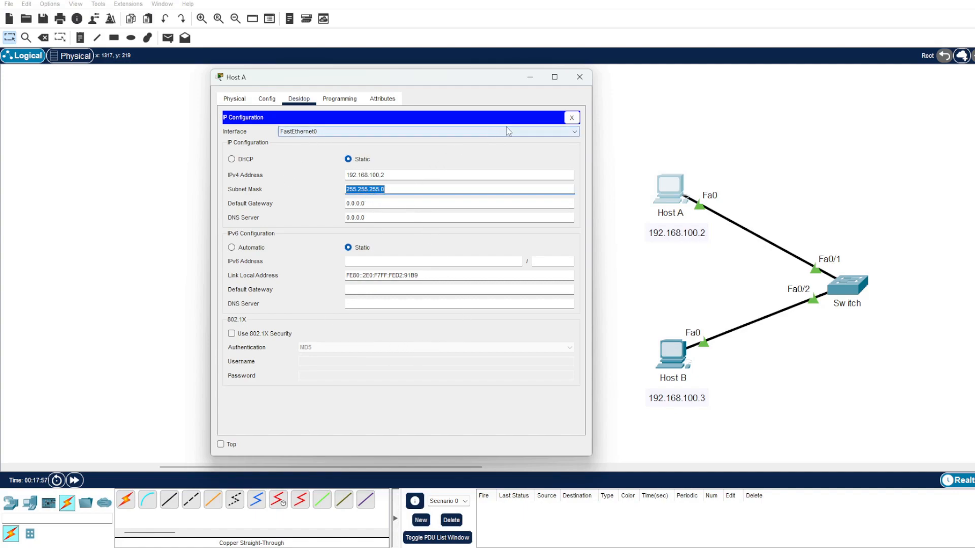
left_click(572, 118)
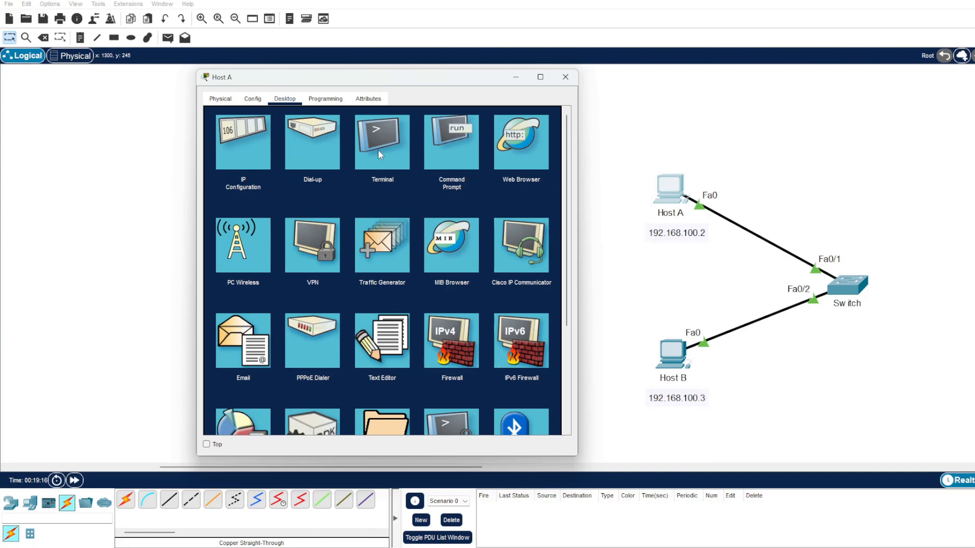
Ping Host B at 192.168.100.3 from Host A's command prompt
left_click(452, 147)
type("ping 192.168.100.")
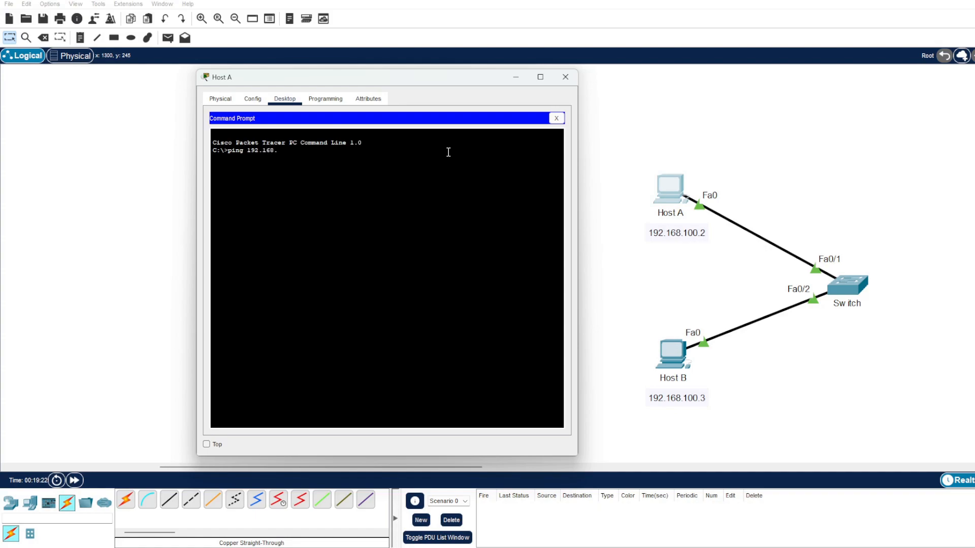
type("2")
key("BackSpace")
type("3")
key("Return")
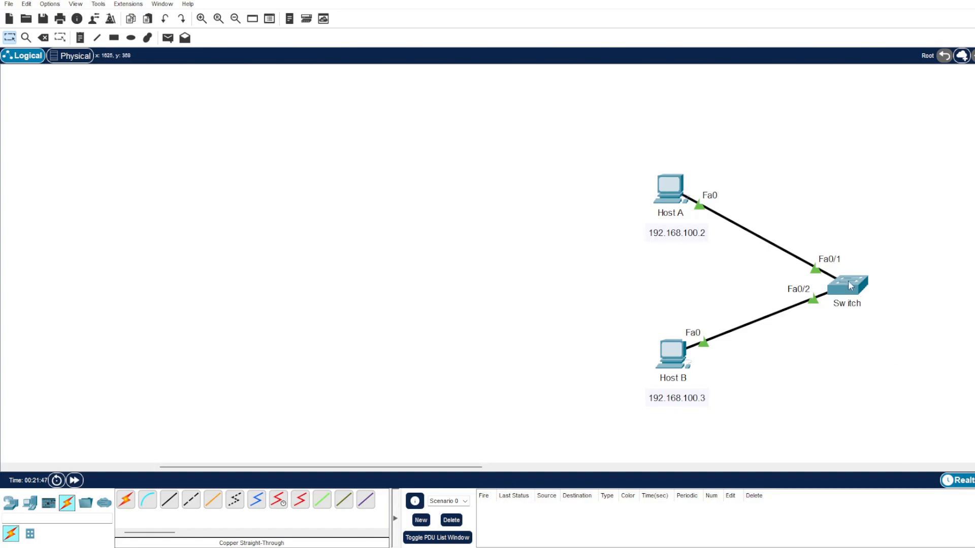
Open the switch's command line and display its full VLAN table with sh vlan in privileged mode
mouse_move(850, 286)
left_click(857, 287)
left_click_drag(544, 109, 366, 91)
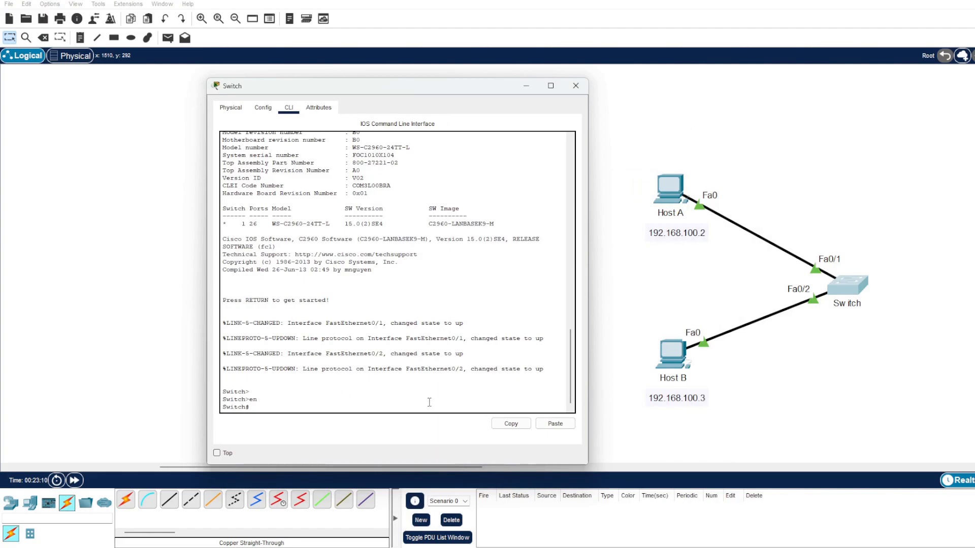
type("sh vlan")
key("Return")
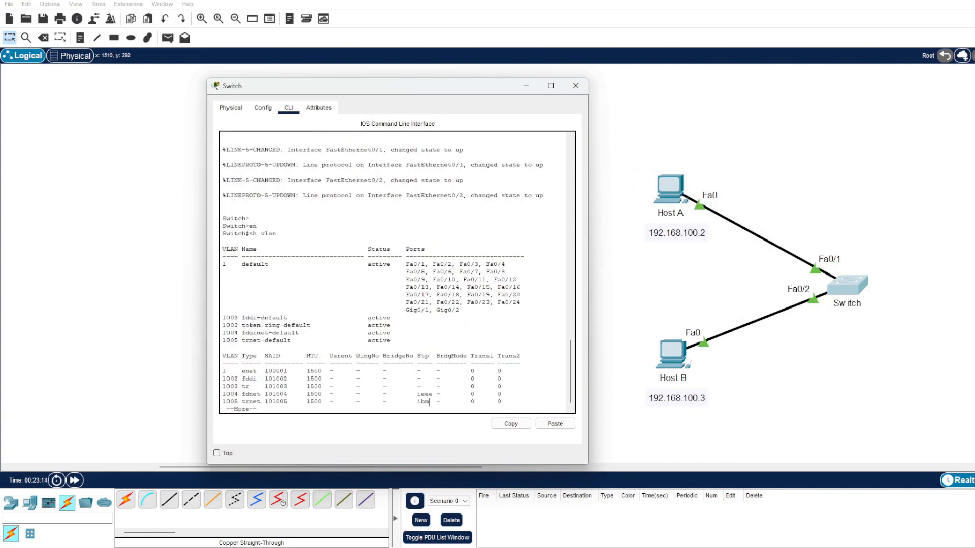
key("space")
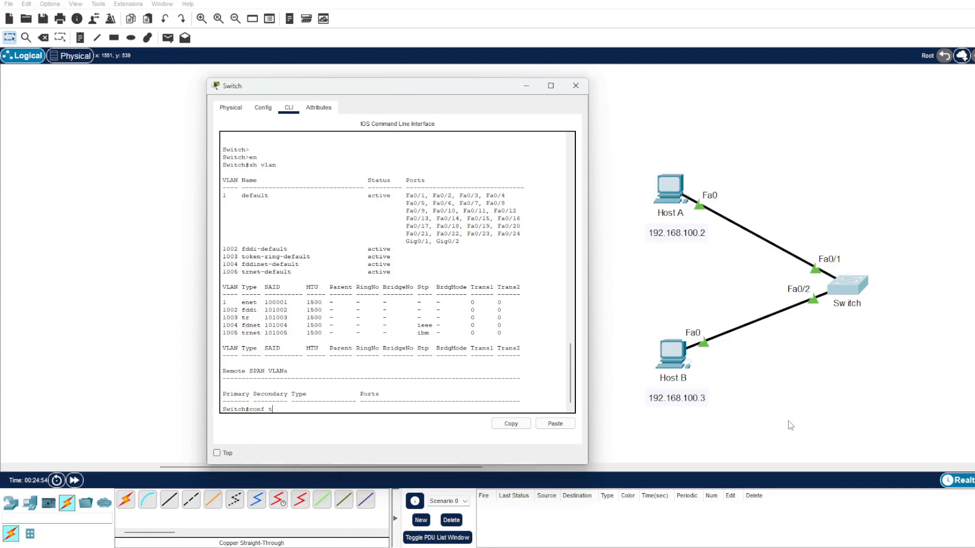
Create VLAN 100 on the switch from global configuration mode, name it ENGINEERS and exit VLAN configuration
key("Return")
type("vlan 100")
key("Return")
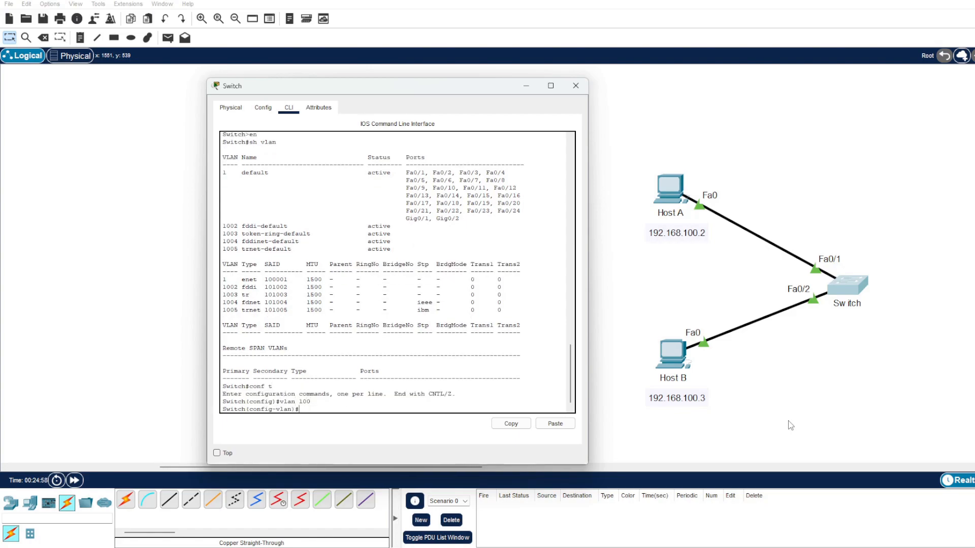
type("?")
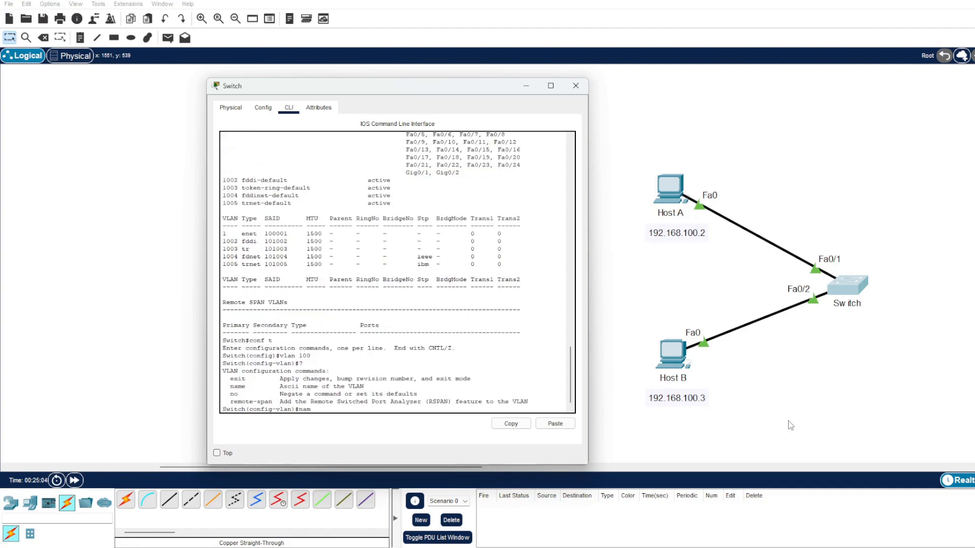
type("NGINEERS")
key("Return")
type("exit")
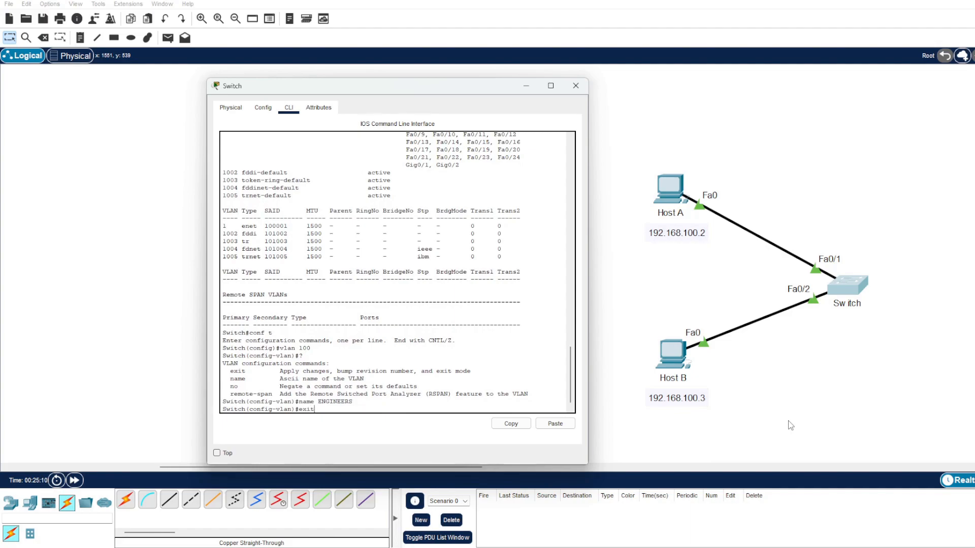
key("Return")
Create VLAN 200 on the switch, name it MANAGER and return to privileged mode
type("vl")
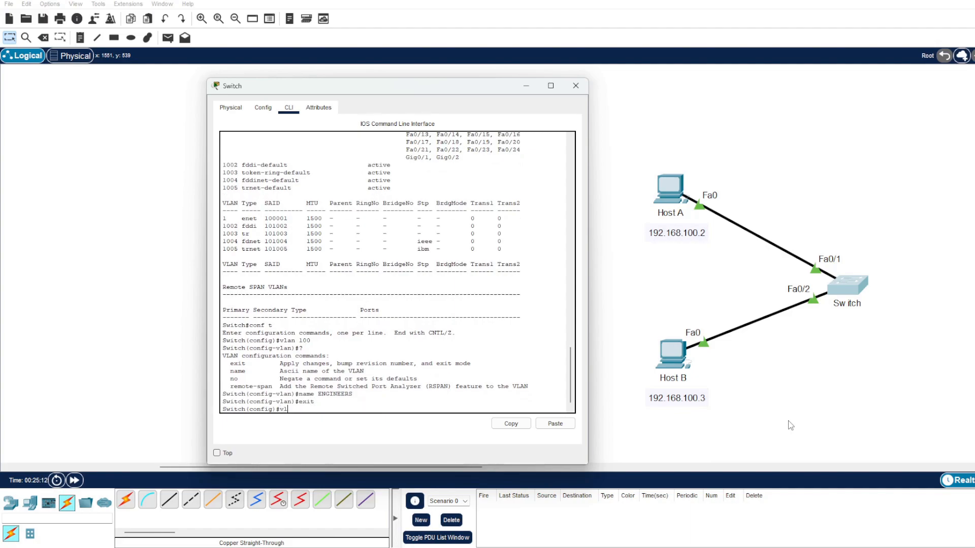
type("an 200")
key("Return")
type("name MANAGER")
key("Return")
type("end")
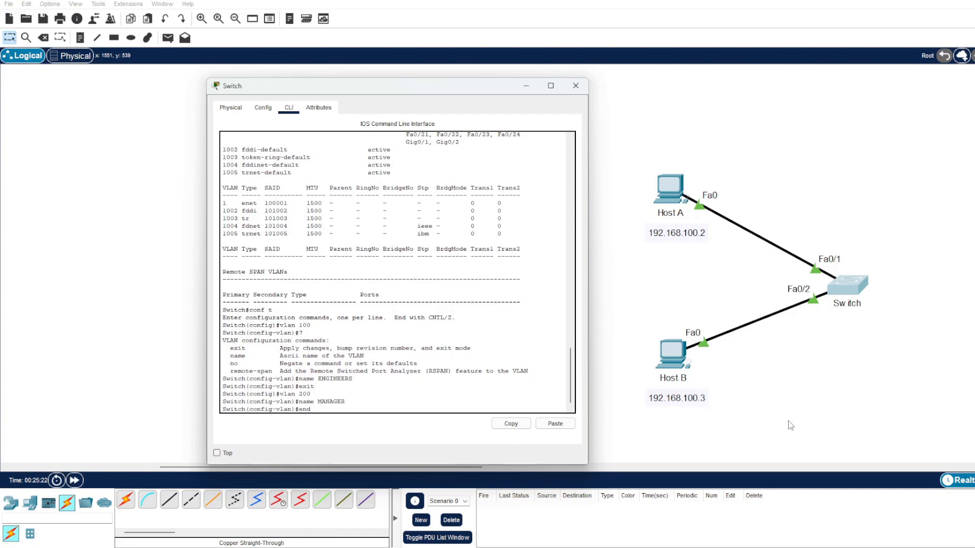
key("Return")
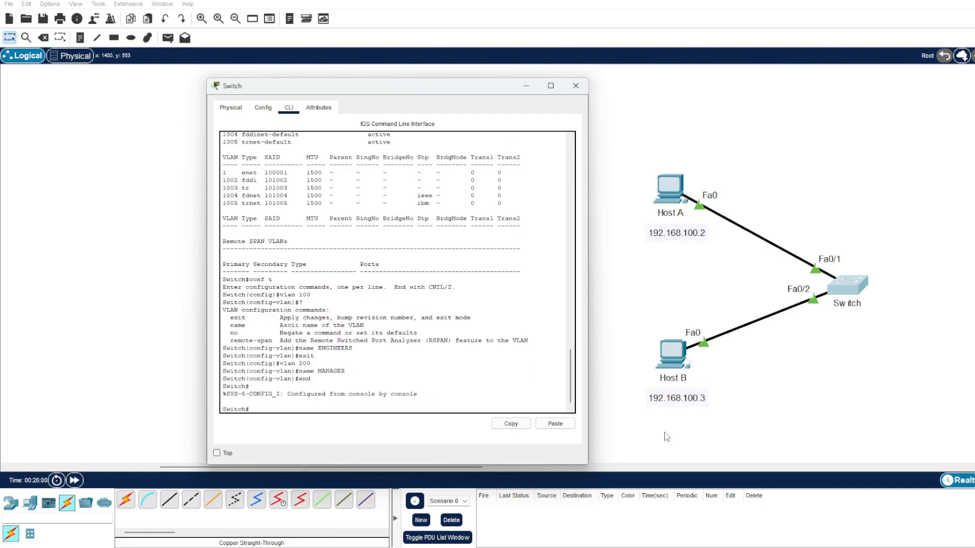
Display the switch's VLAN table to check the entries for VLANs 100 and 200
type("sh vlan")
key("Return")
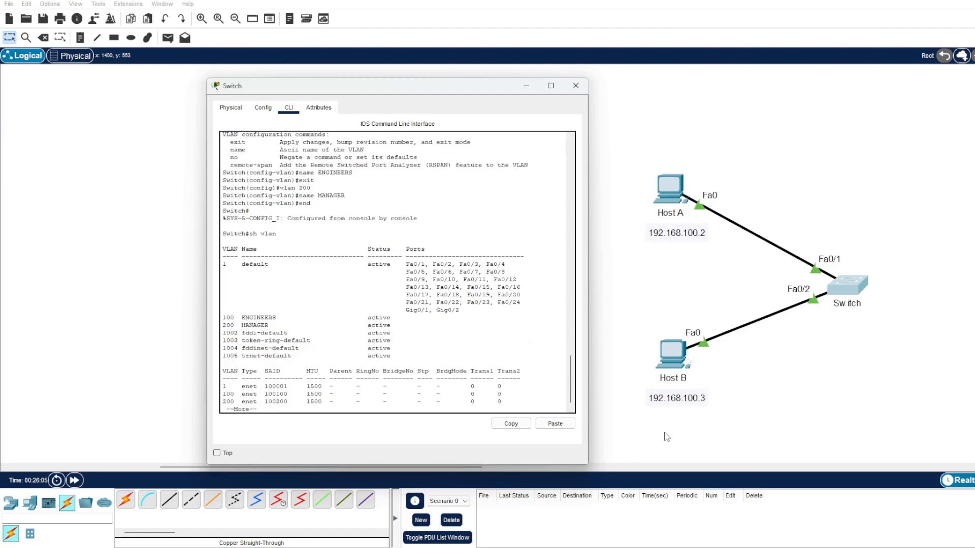
key("space")
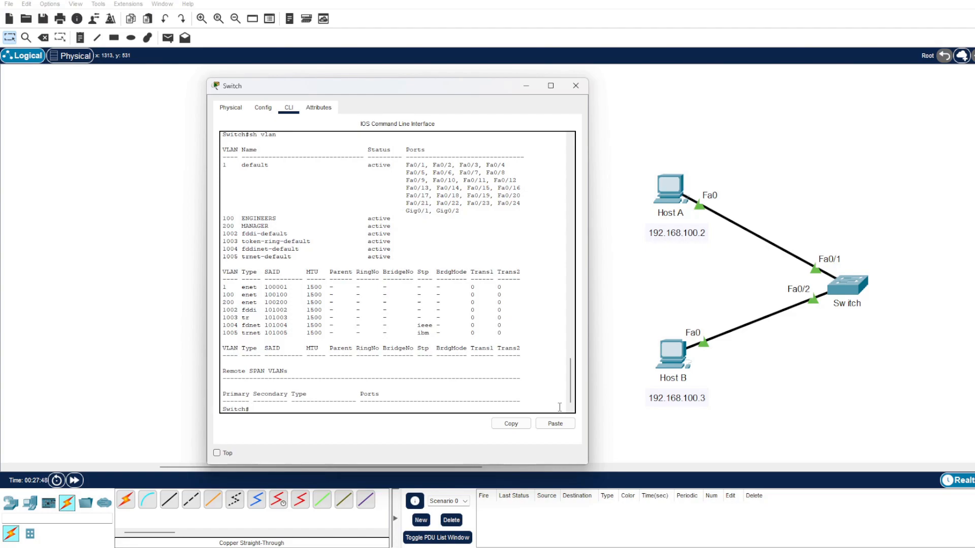
Enter interface configuration for the switch's FastEthernet 0/1 and set its switchport mode to access
type("conf t")
key("Return")
type("inter")
key("Tab")
type("fas")
key("Tab")
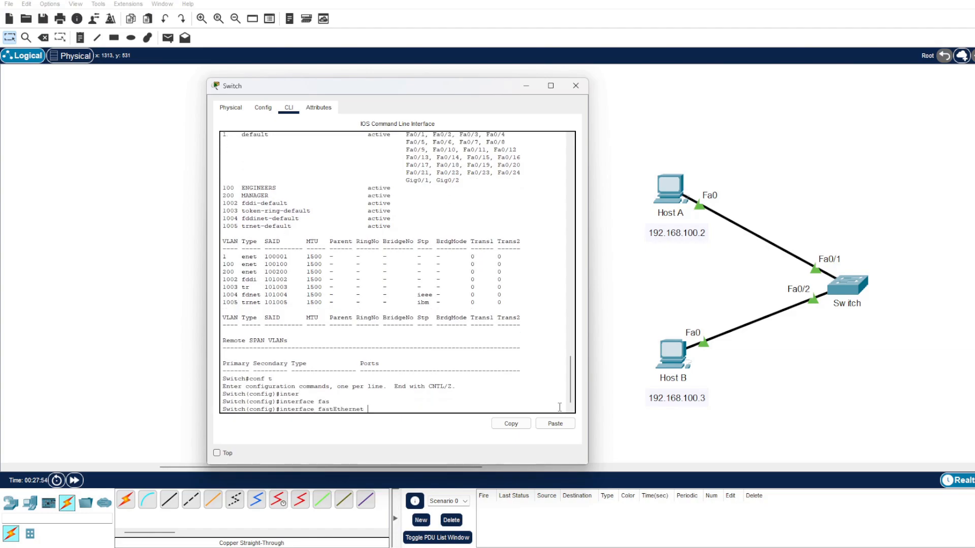
type("0/1")
key("Return")
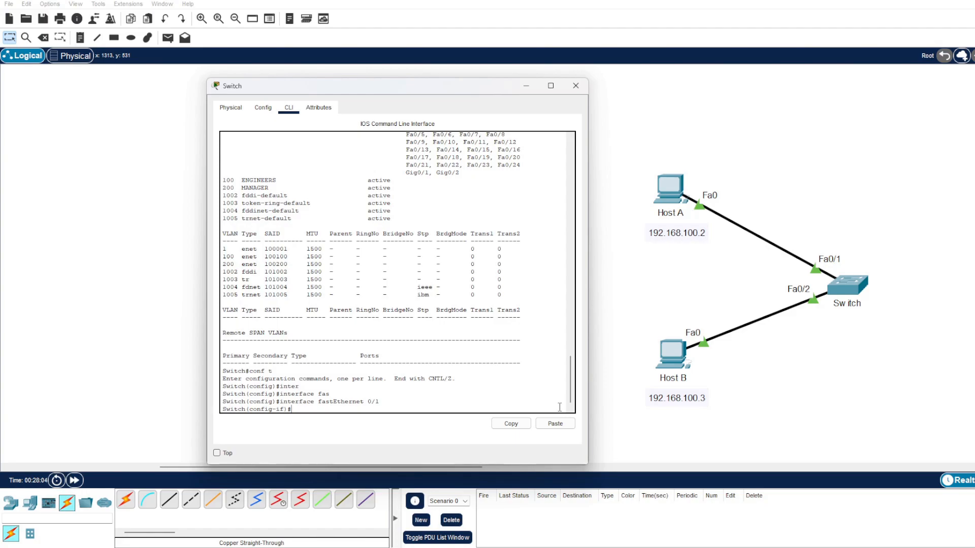
type("swit")
key("Tab")
type("mode acc")
key("Tab")
key("Return")
Assign the FastEthernet 0/1 access port to VLAN 100 and return to privileged mode
type("swit")
key("Tab")
type("acc")
key("Tab")
type("vl")
key("Tab")
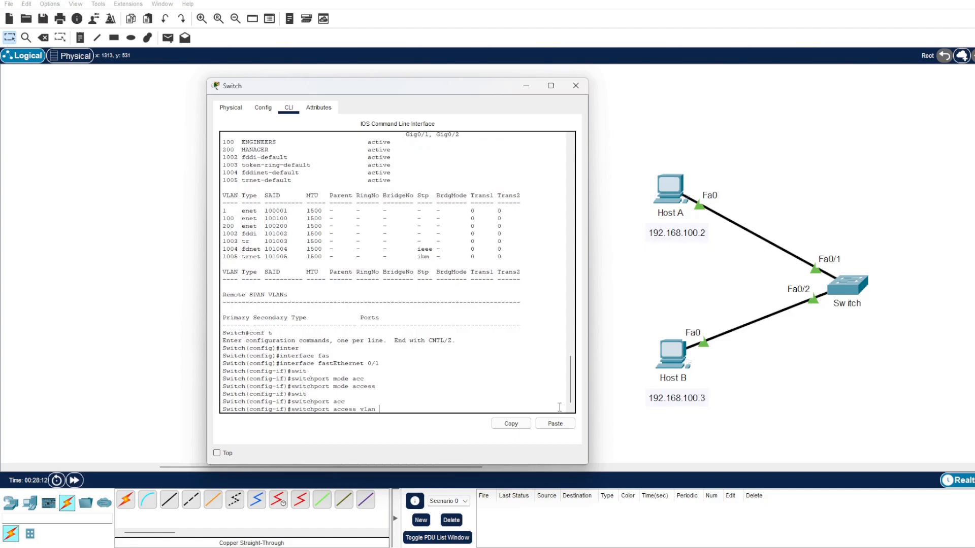
type("100")
key("Return")
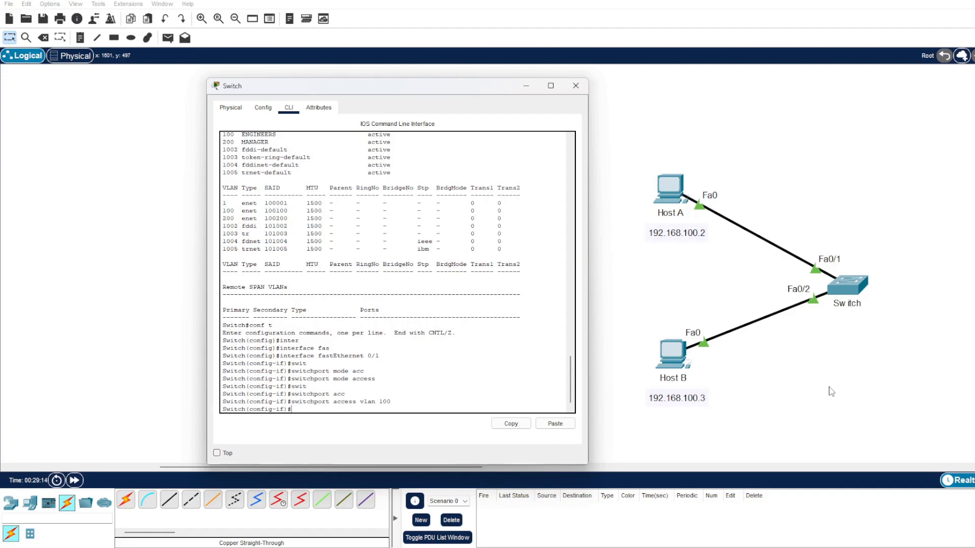
type("end")
key("Return")
key("Return")
key("Return")
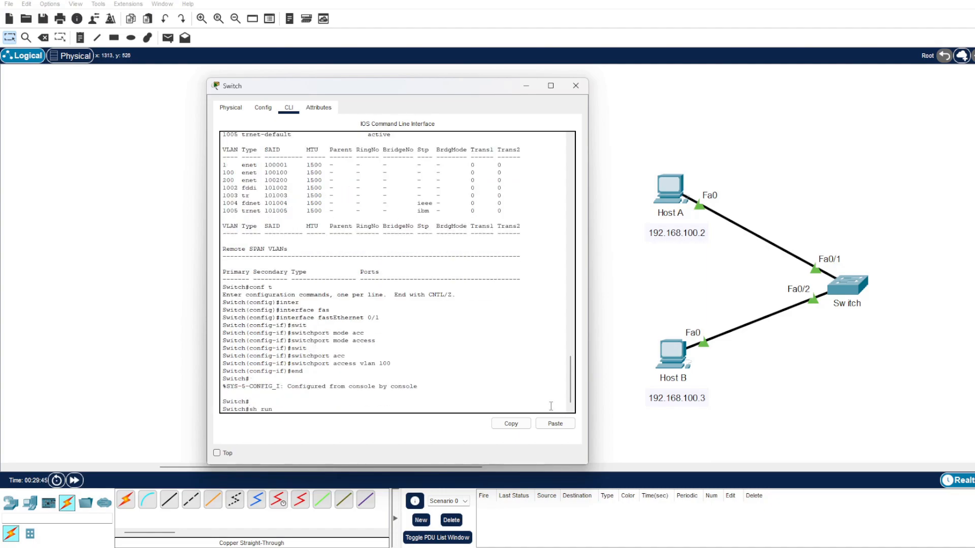
Display the switch's running configuration to review the FastEthernet0/1 settings
type("sh run")
key("Return")
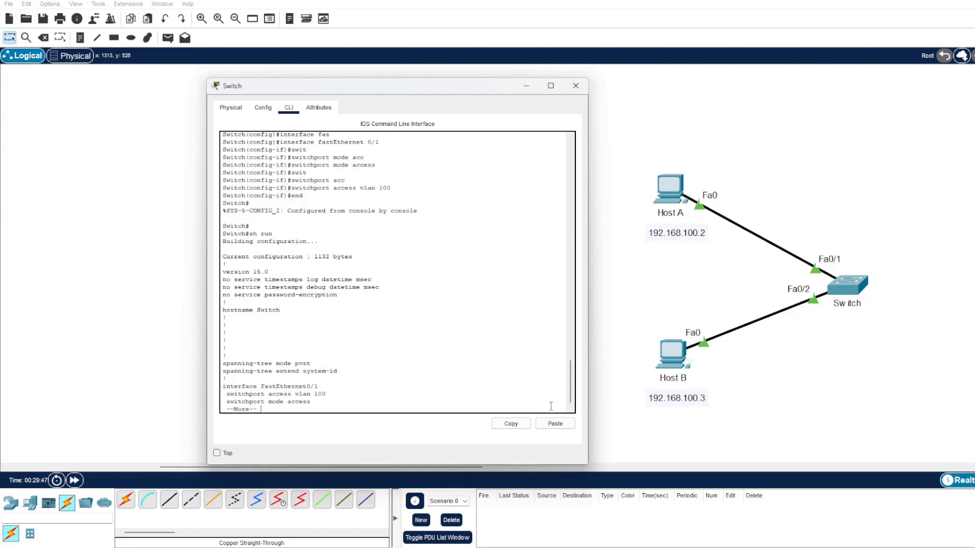
key("space")
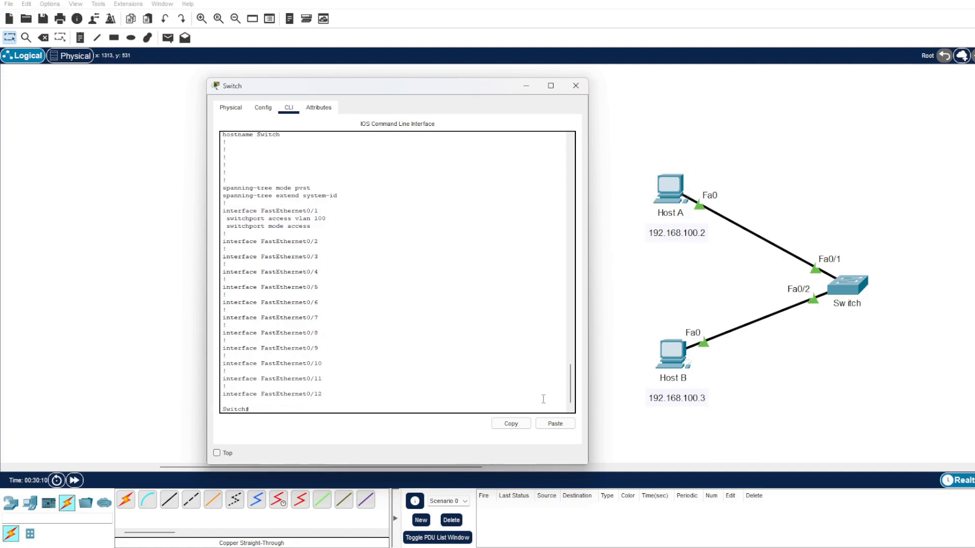
Display the VLAN table with sh vlan and examine which ports belong to VLAN 1 and VLAN 100
type("sh vlan")
key("Return")
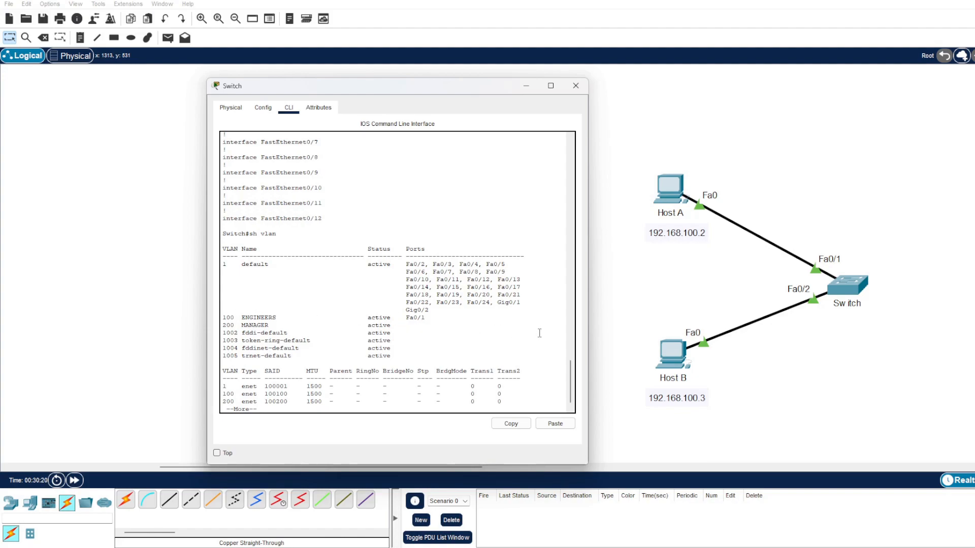
key("q")
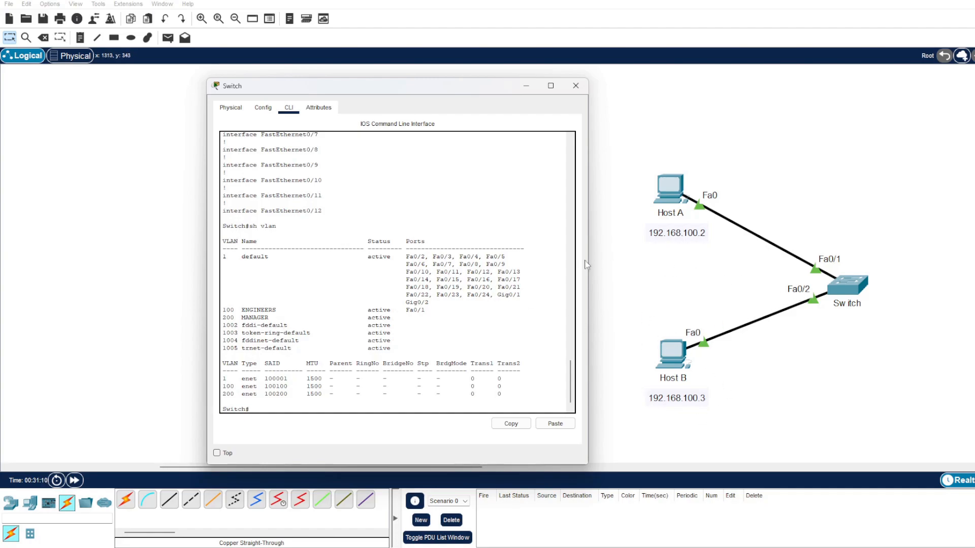
left_click_drag(426, 256, 406, 254)
double_click(225, 257)
left_click_drag(224, 309, 232, 310)
Repeat the ping from Host A to 192.168.100.3 to test connectivity across the VLANs
left_click(669, 191)
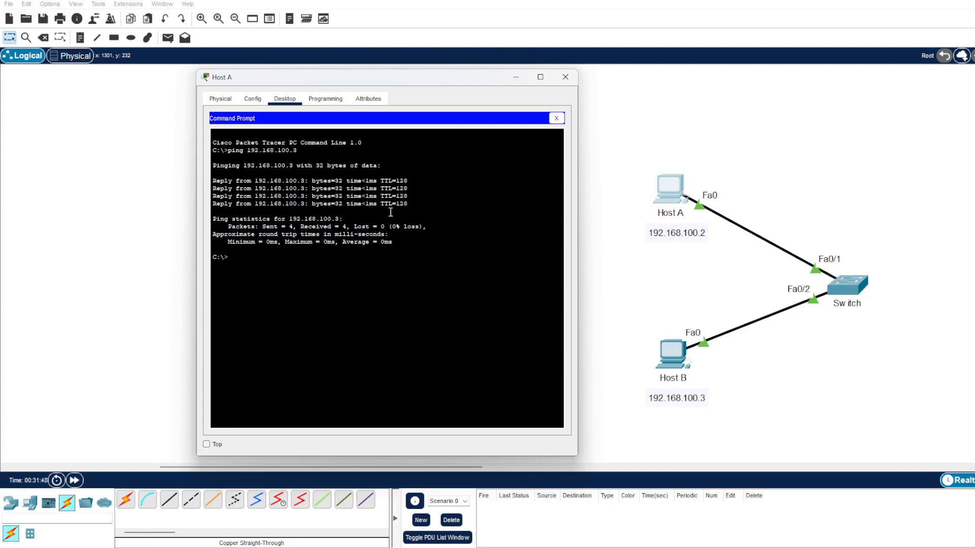
key("Up")
key("Return")
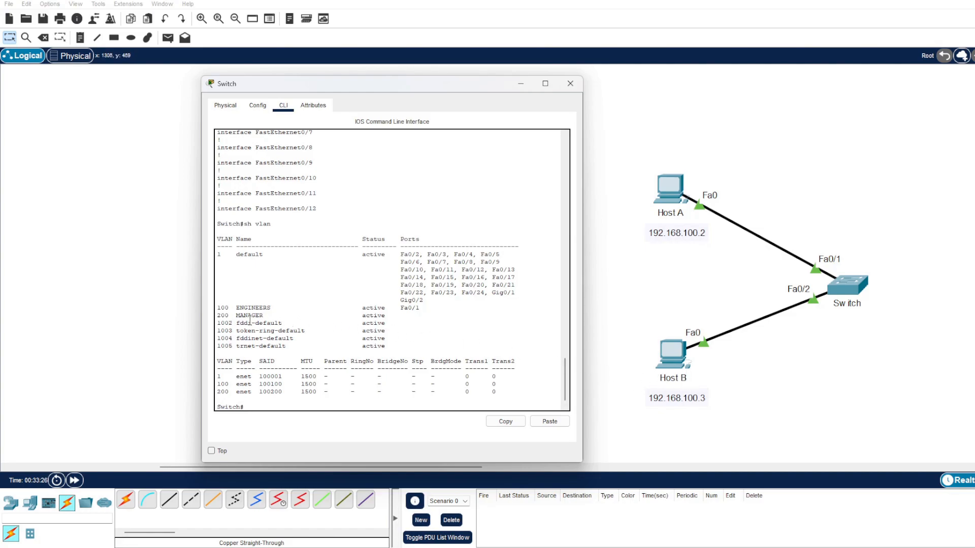
Change the address label under Host B to 192.168.200.3
double_click(690, 397)
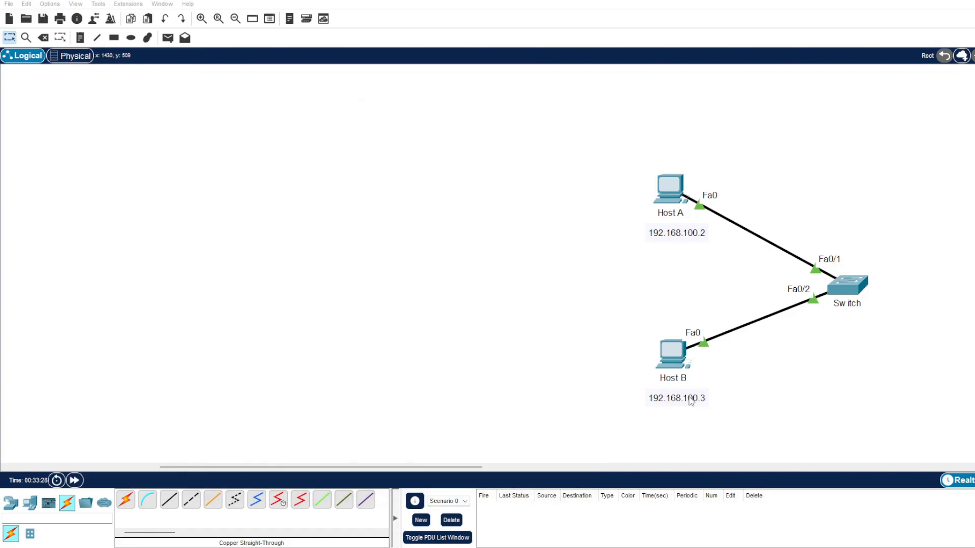
left_click(676, 394)
key("BackSpace")
type("2")
left_click(769, 369)
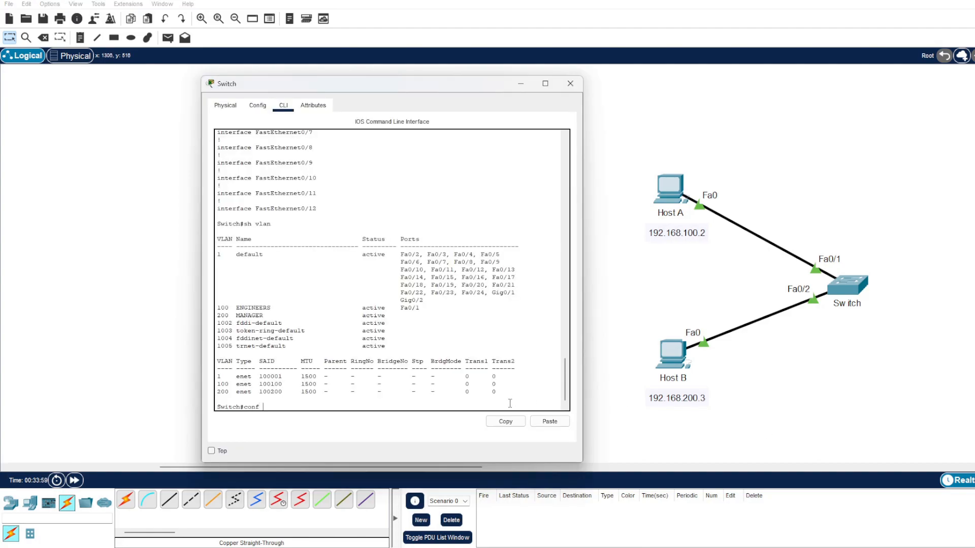
Enter global configuration mode on the switch with conf t
type("t")
key("Return")
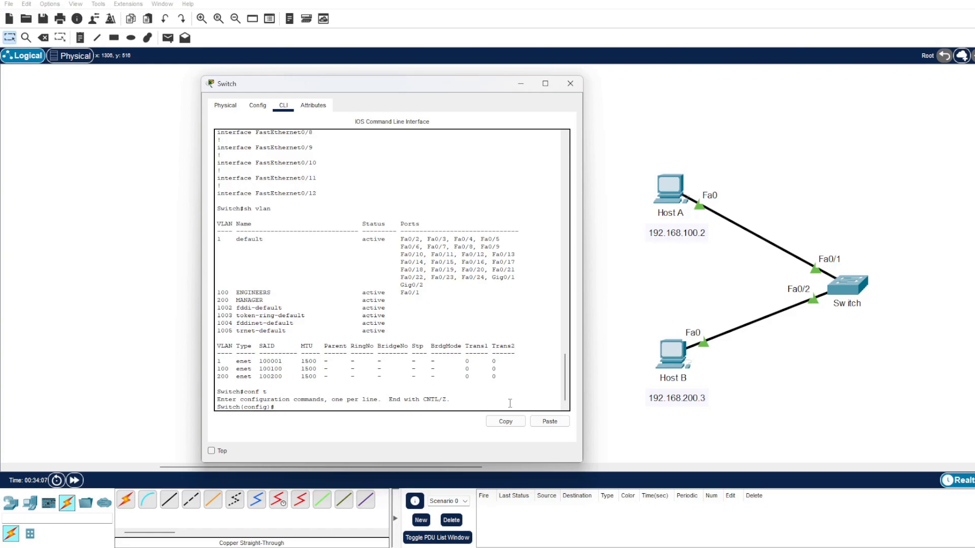
type("swit")
key("Tab")
type("m")
key("BackSpace")
key("BackSpace")
key("BackSpace")
key("BackSpace")
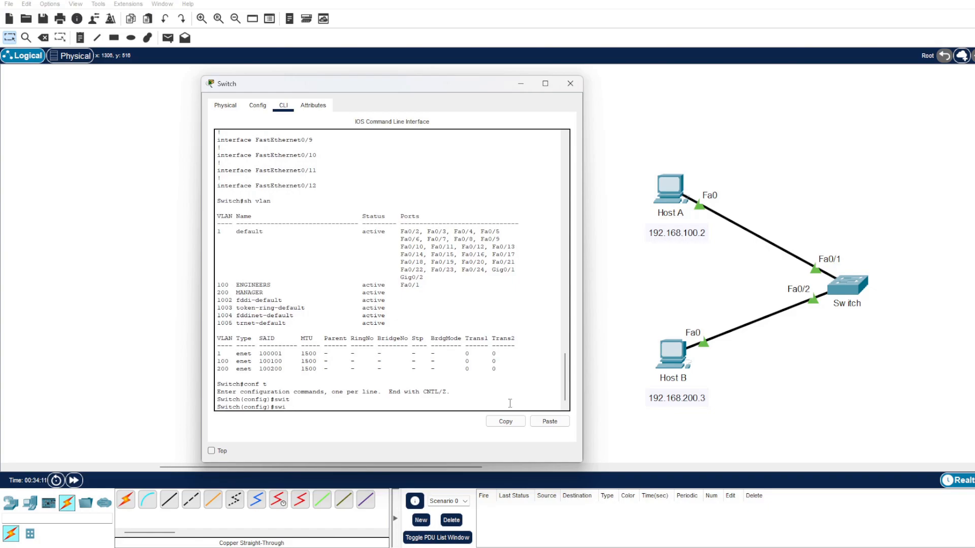
Enter interface configuration for the switch's FastEthernet 0/2 port
type("inter")
key("Tab")
type("fast")
key("Tab")
type("0/2")
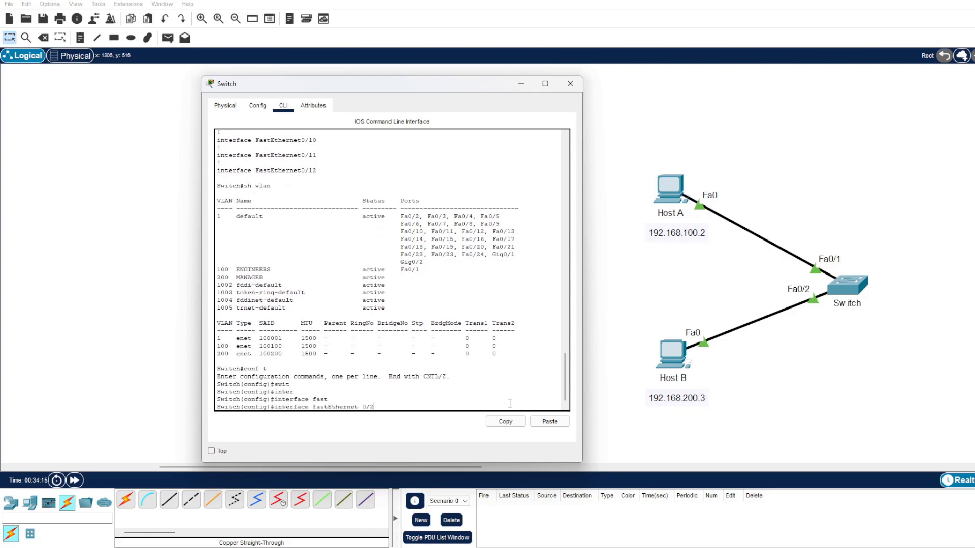
key("Return")
Set the FastEthernet 0/2 port to access mode with switchport mode access
type("swit")
key("Tab")
type("mode access")
key("Tab")
key("Return")
Assign the FastEthernet 0/2 access port to VLAN 200 and return to privileged mode
type("swit")
key("Tab")
type("acc")
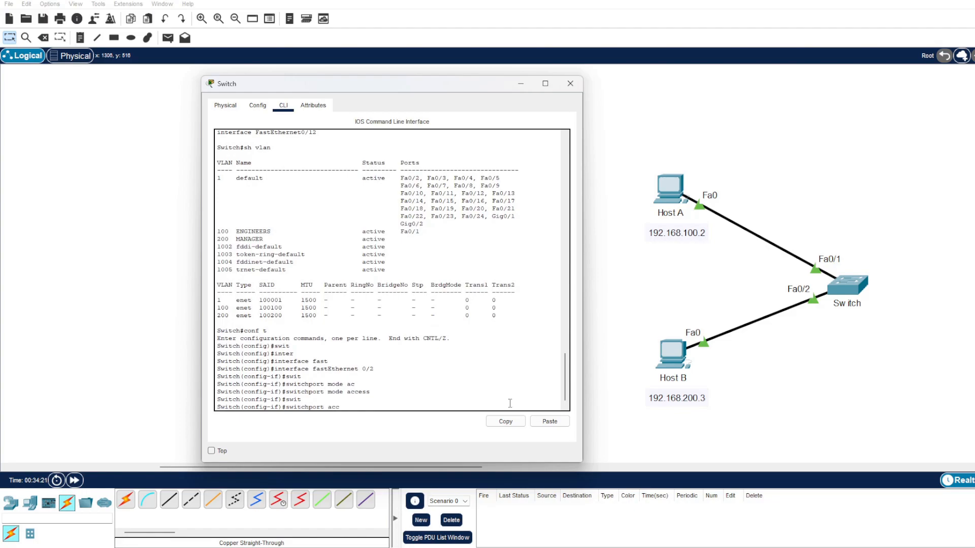
key("Tab")
type("vlan 200")
key("Return")
type("end")
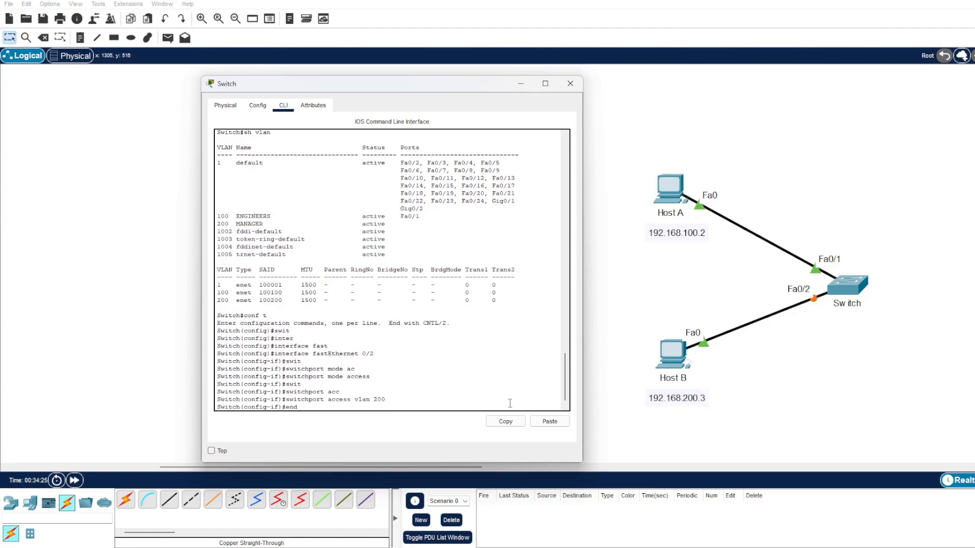
key("Return")
key("Return")
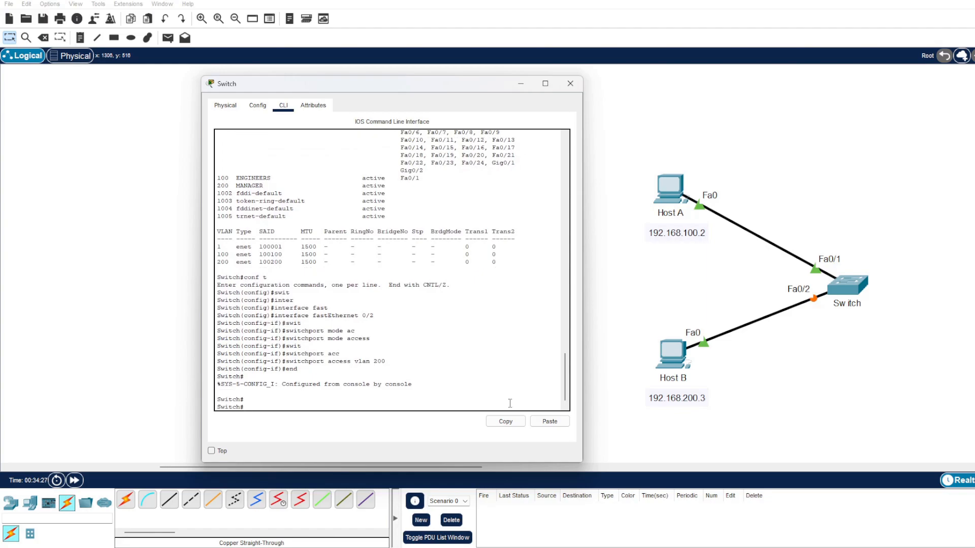
Display the VLAN table with sh vlan and examine the port assignments of VLANs 100 and 200
type("sh vlan")
key("Return")
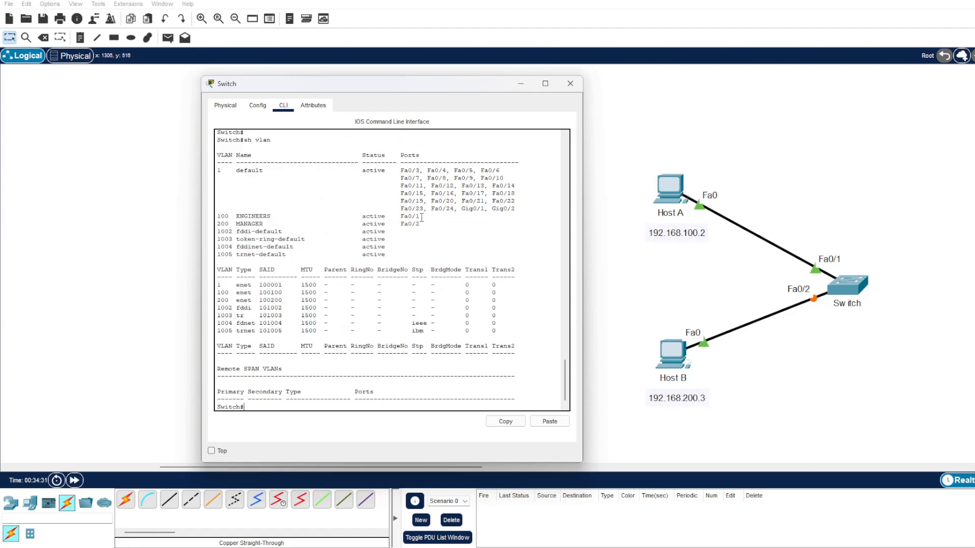
mouse_move(421, 217)
left_mouse_down()
mouse_move(220, 216)
mouse_move(226, 224)
mouse_move(420, 225)
left_mouse_up()
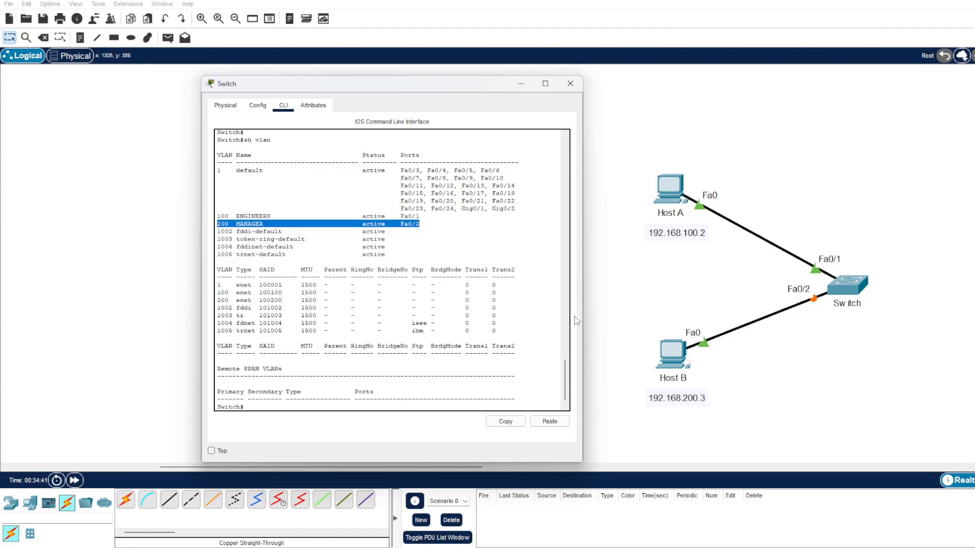
left_click(509, 401)
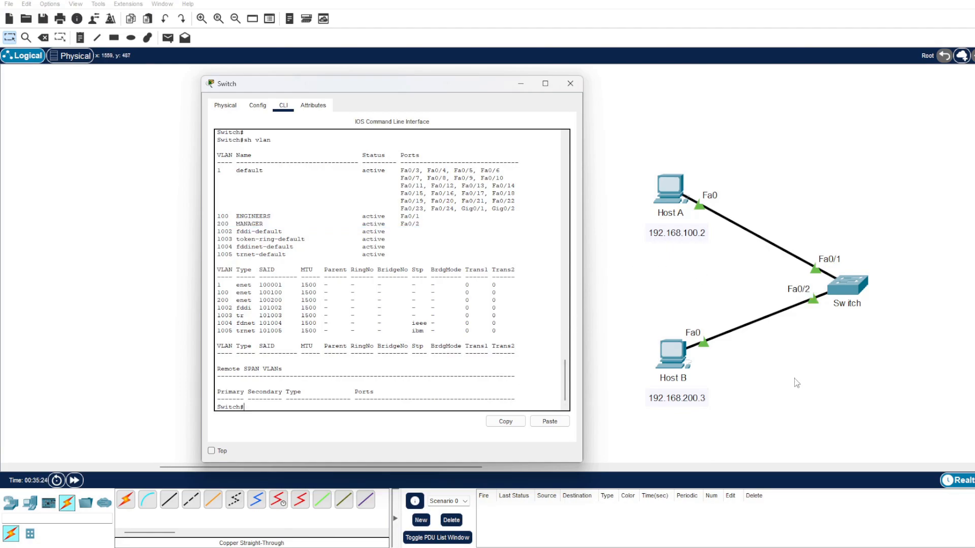
Change Host B's static IPv4 address to 192.168.200.3 and close its configuration window
left_click(671, 359)
left_click_drag(606, 112, 454, 85)
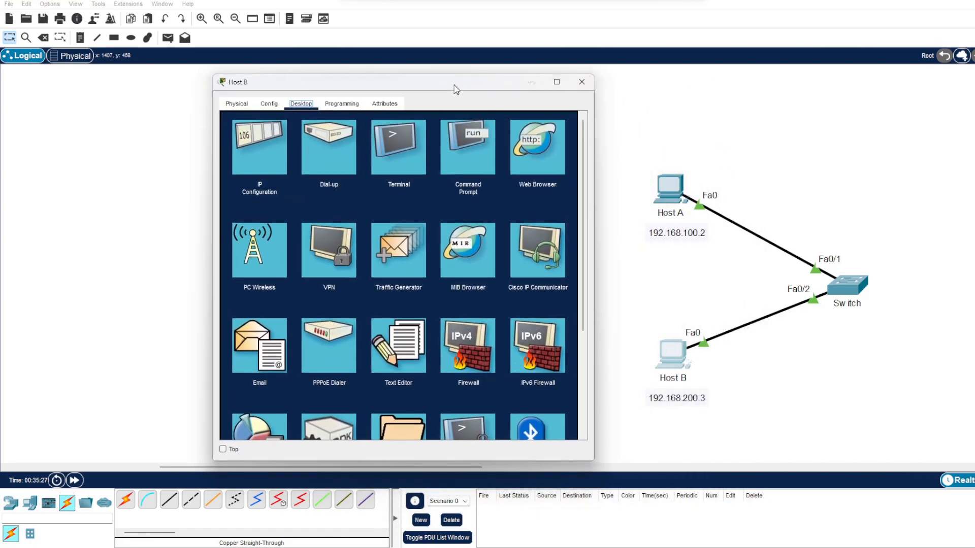
left_click(266, 142)
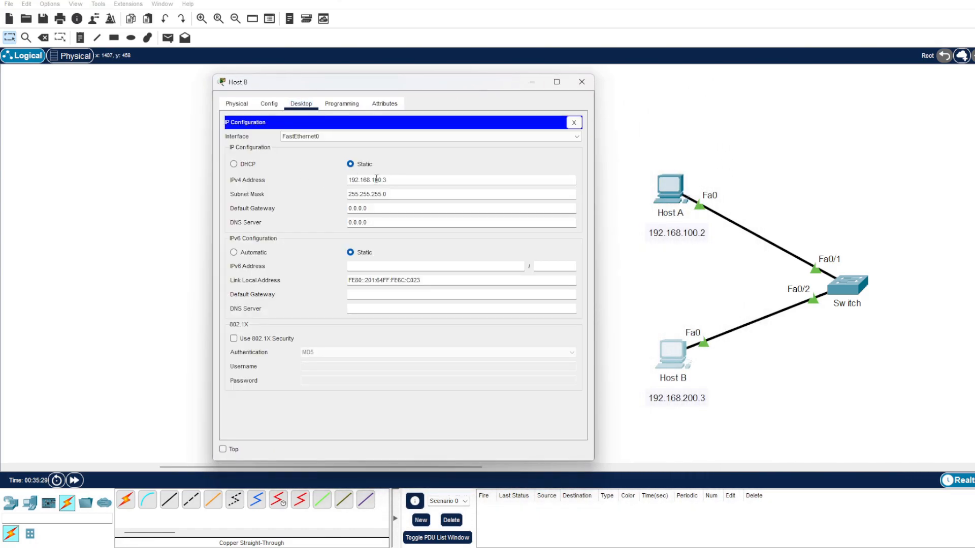
key("BackSpace")
type("2")
left_click(573, 122)
left_click(582, 82)
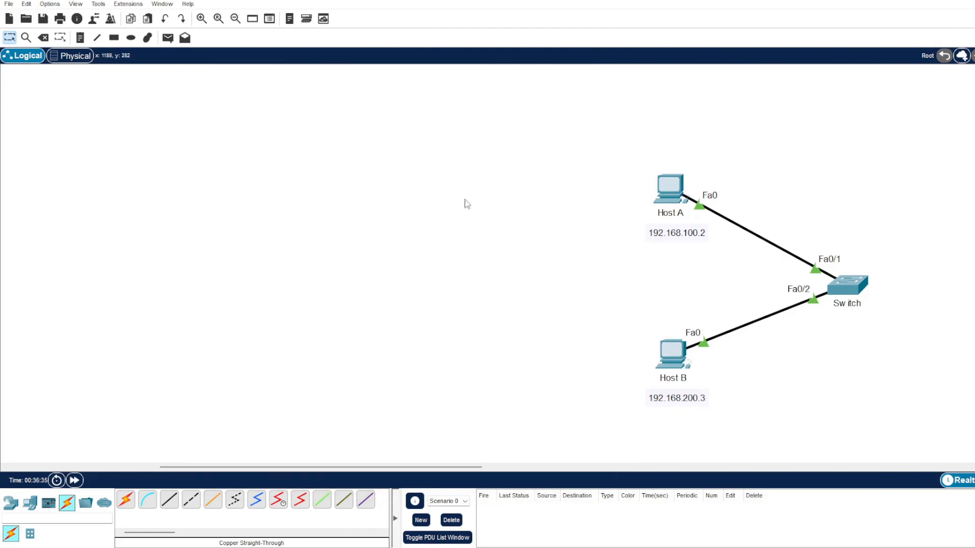
Add a "VLAN 100" text note beside the link between Host A and the switch
left_click(80, 40)
left_click(773, 217)
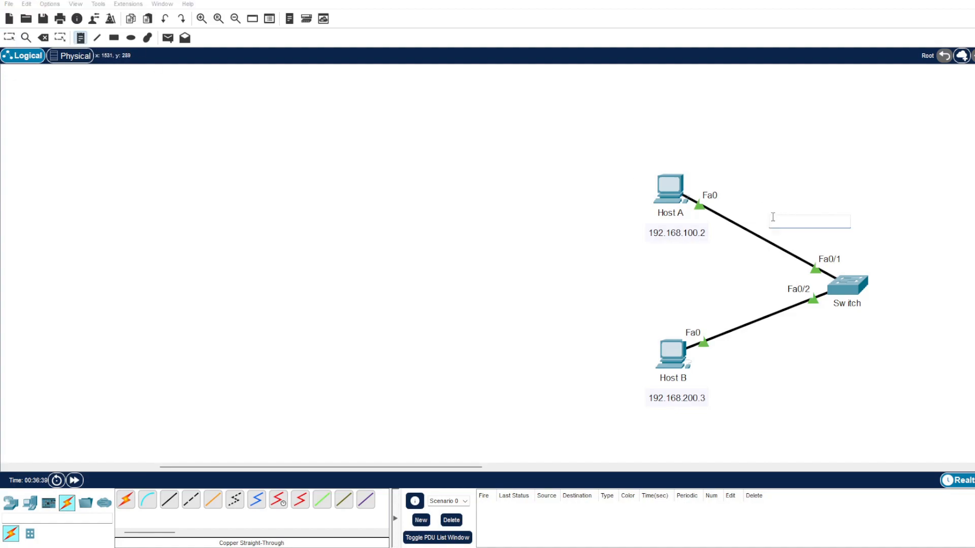
type("VLAN 100")
key("Escape")
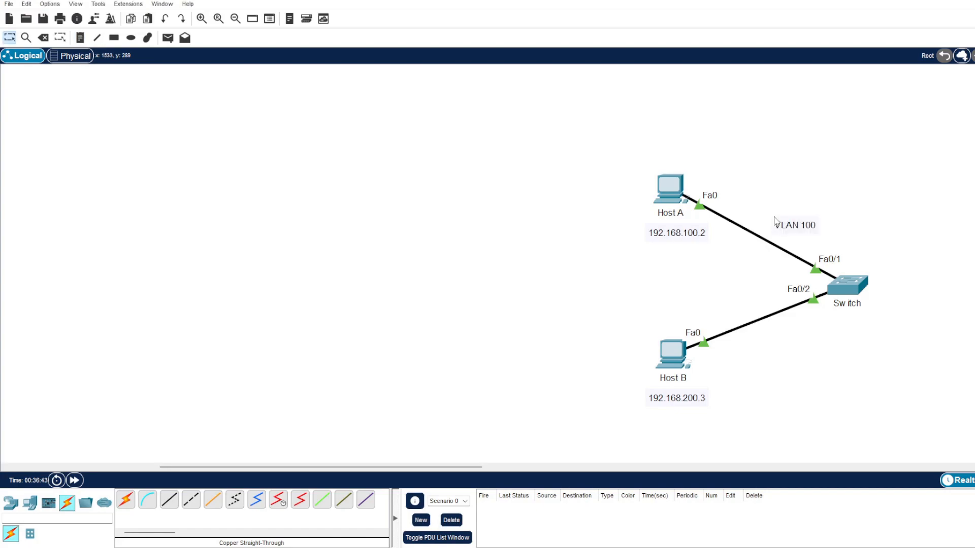
Add a "VLAN 200" text note beside the link between Host B and the switch
left_click(78, 38)
left_click(759, 338)
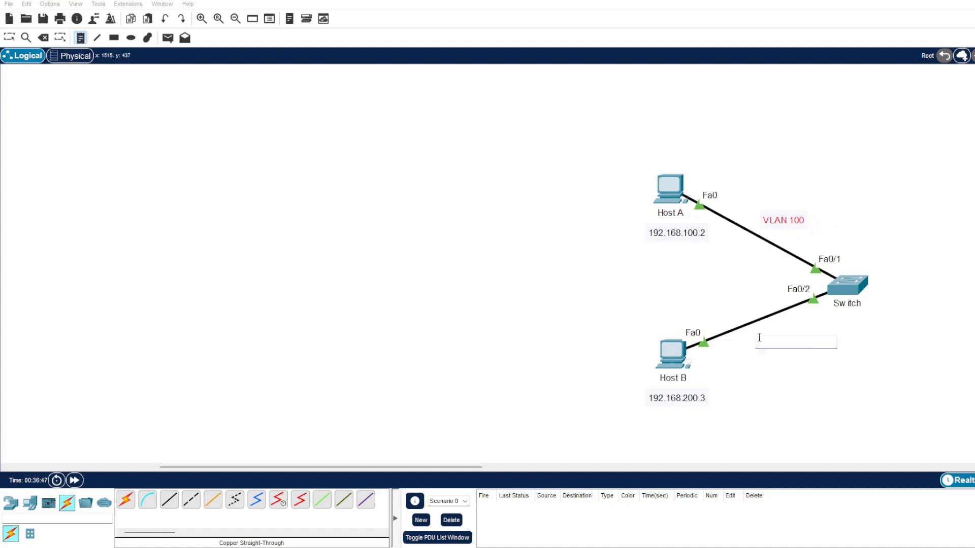
type("VLAN 200")
key("Escape")
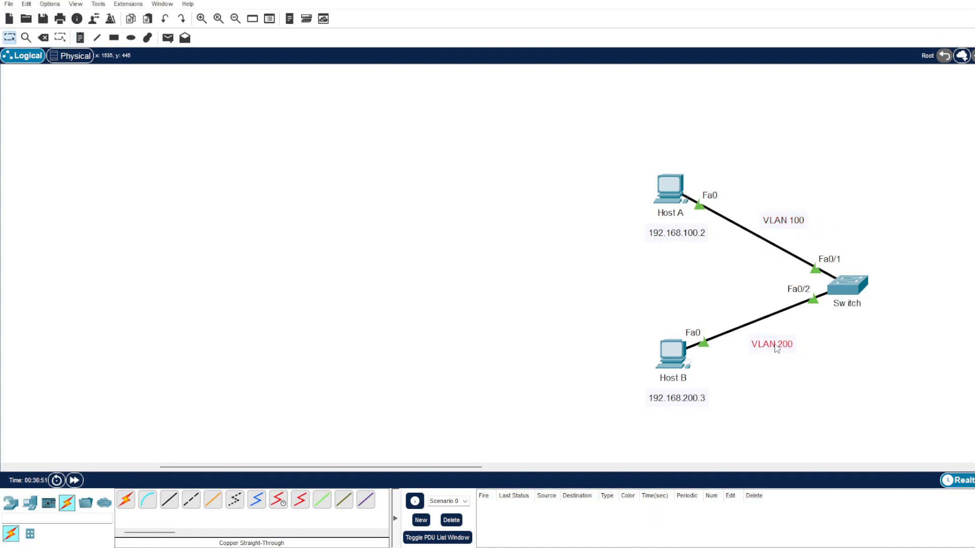